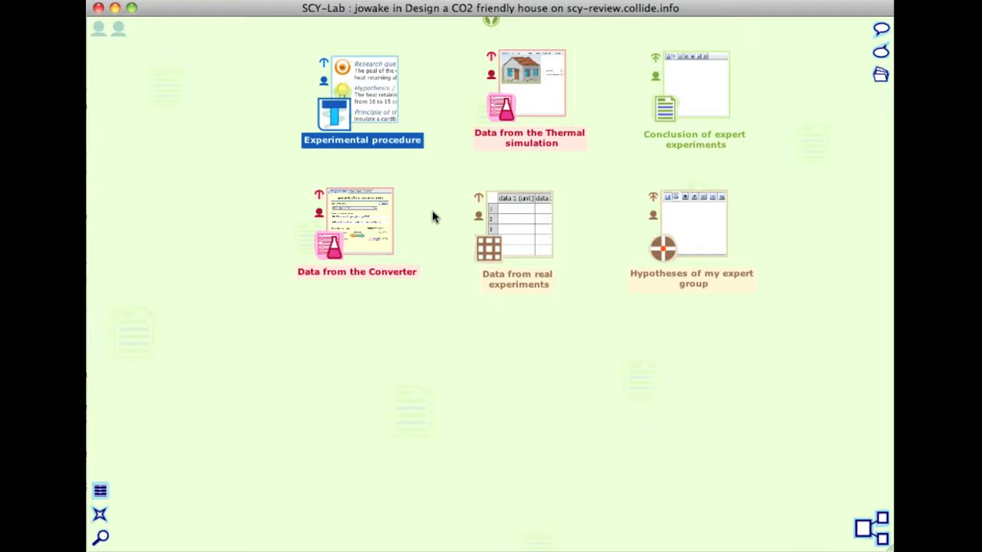
# Open the Experimental procedure document and enlarge its window to show more of the procedure
pyautogui.doubleClick(336, 120)
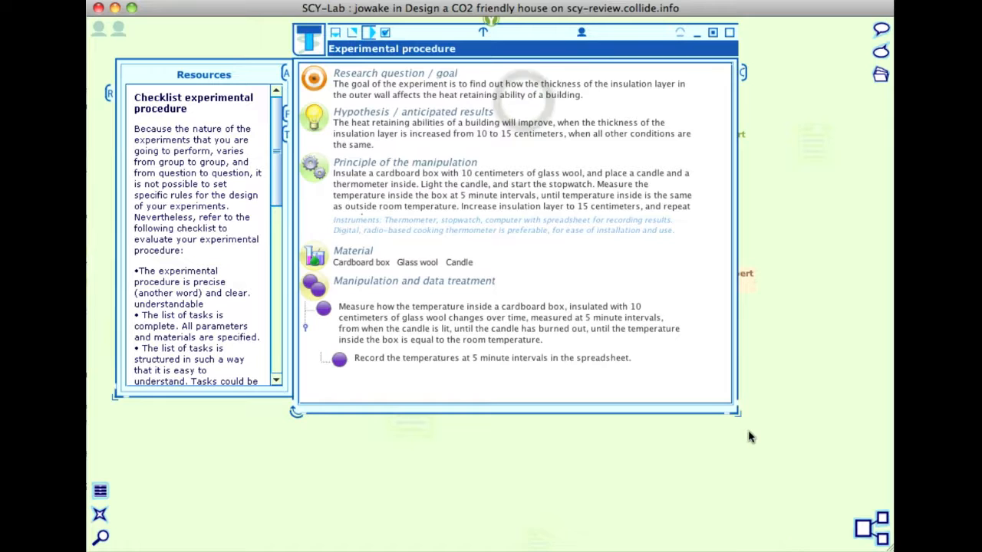
pyautogui.moveTo(738, 414); pyautogui.dragTo(794, 468)
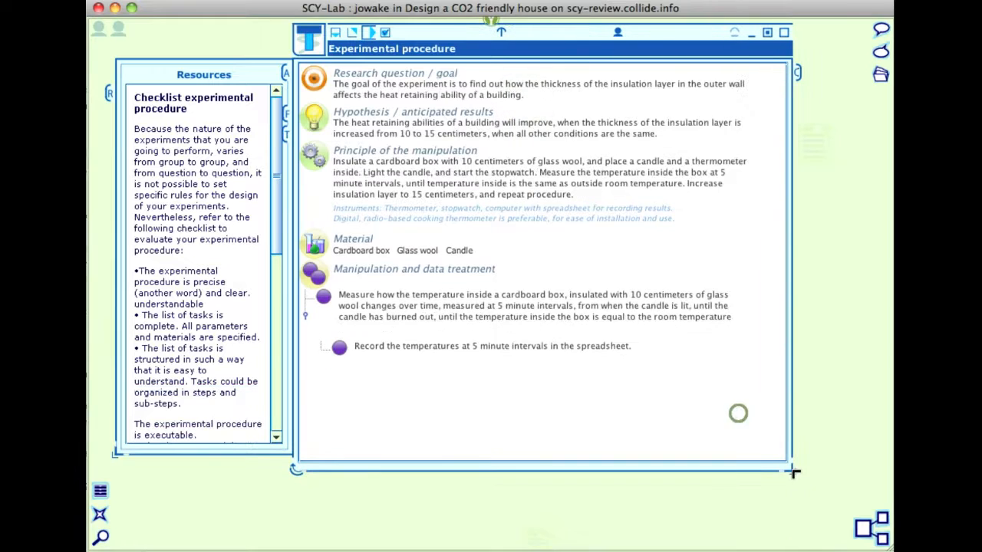
pyautogui.click(101, 515)
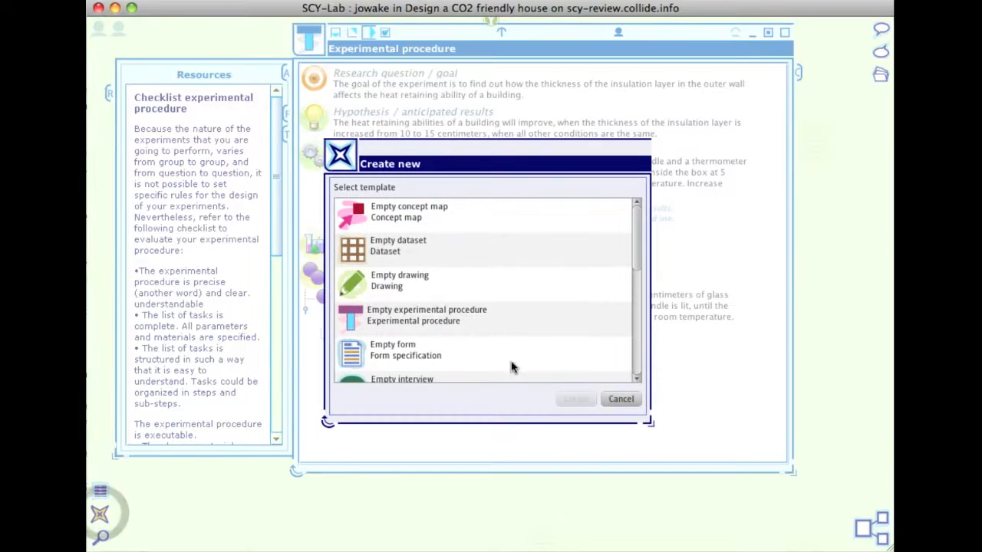
pyautogui.click(499, 317)
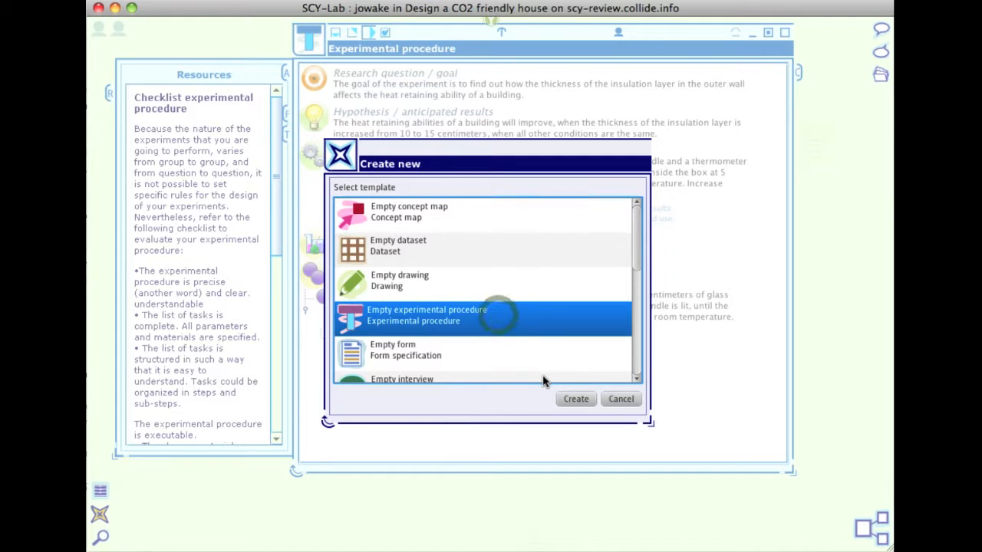
pyautogui.click(620, 399)
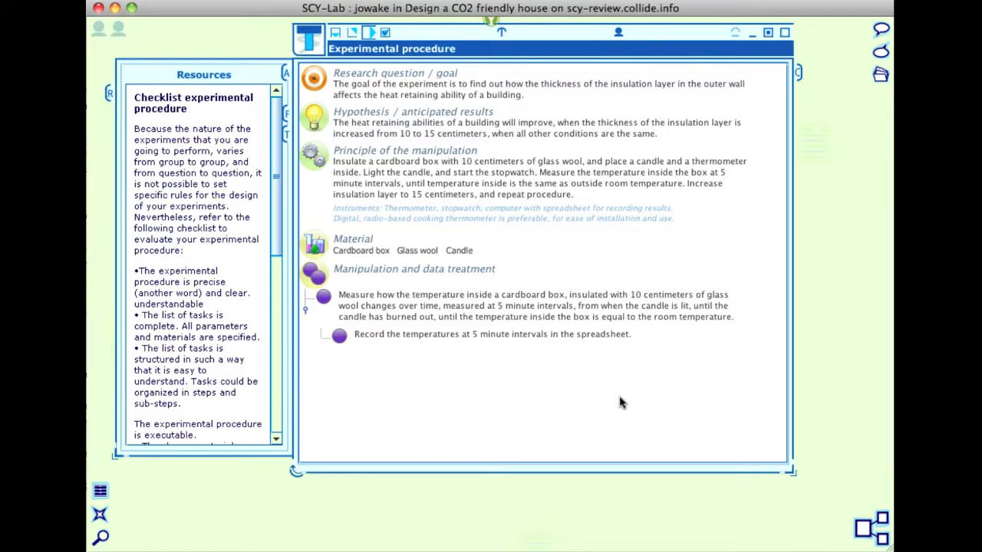
# Add the note "Relates to energy needed to heat house." to the Research question / goal section
pyautogui.click(487, 95)
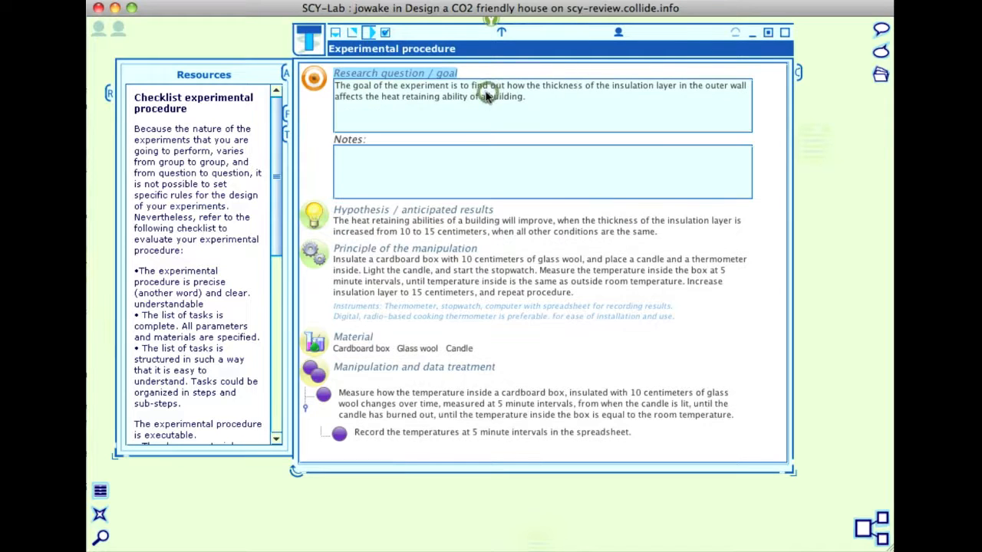
pyautogui.click(494, 176)
pyautogui.write('Relates to energy ne')
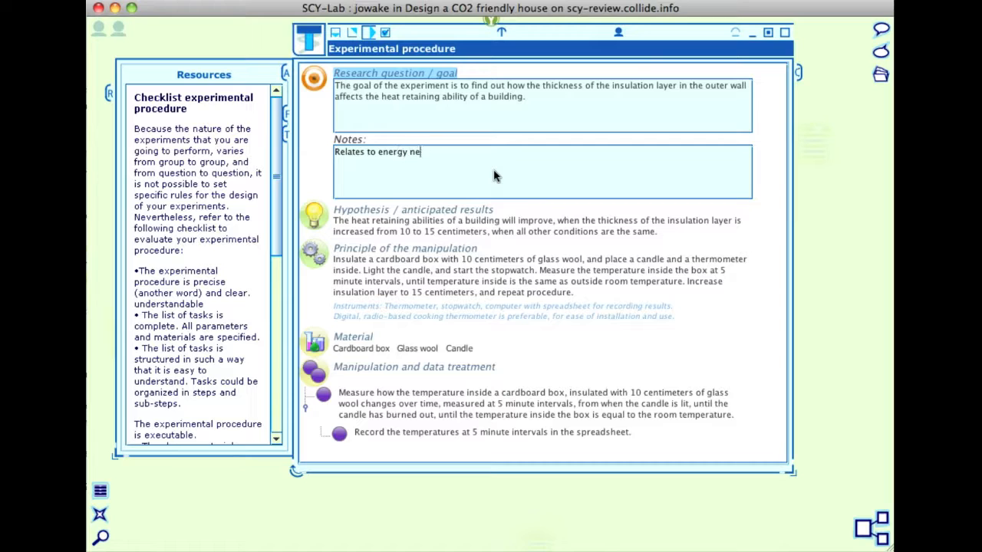
pyautogui.write('eded to heat house.')
pyautogui.click(519, 230)
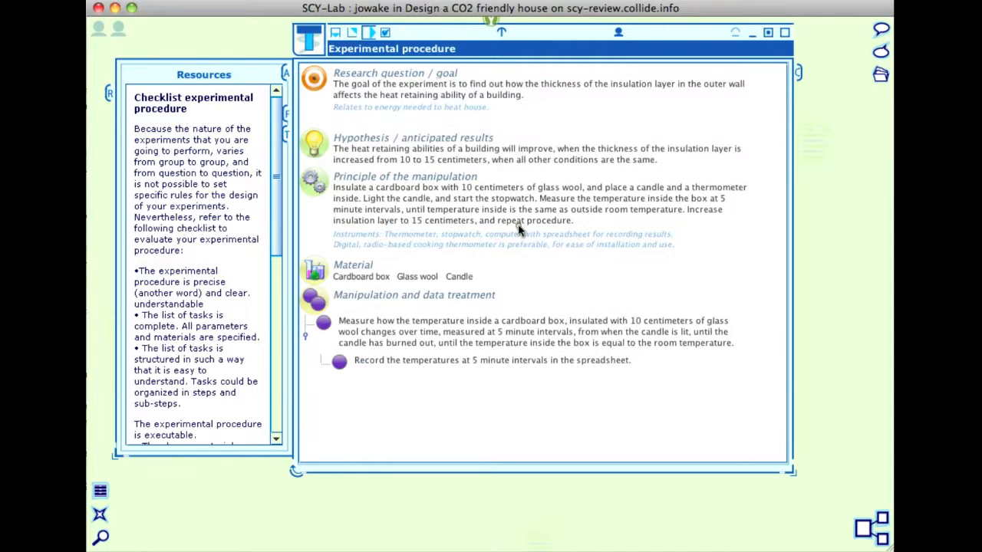
pyautogui.click(500, 158)
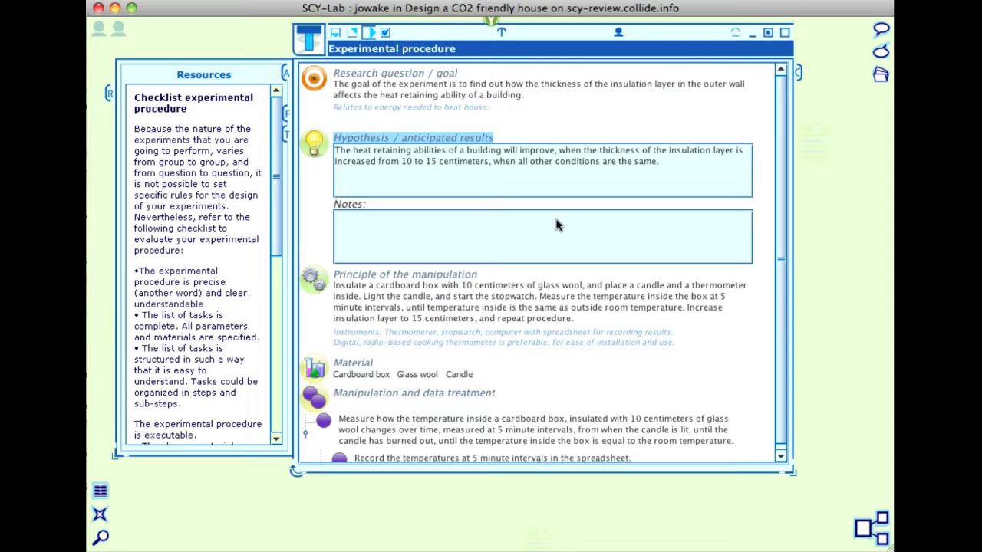
pyautogui.moveTo(661, 175); pyautogui.dragTo(270, 150)
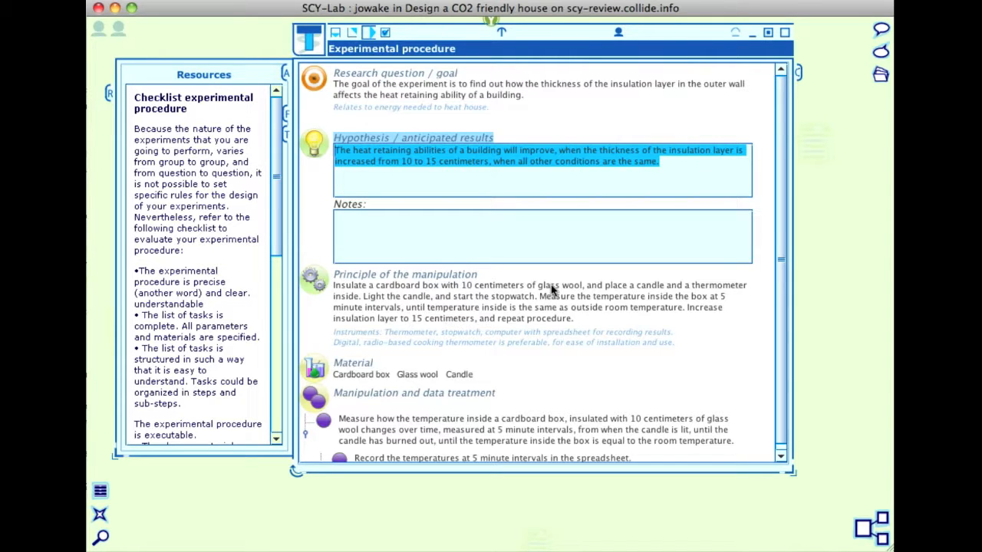
pyautogui.click(563, 247)
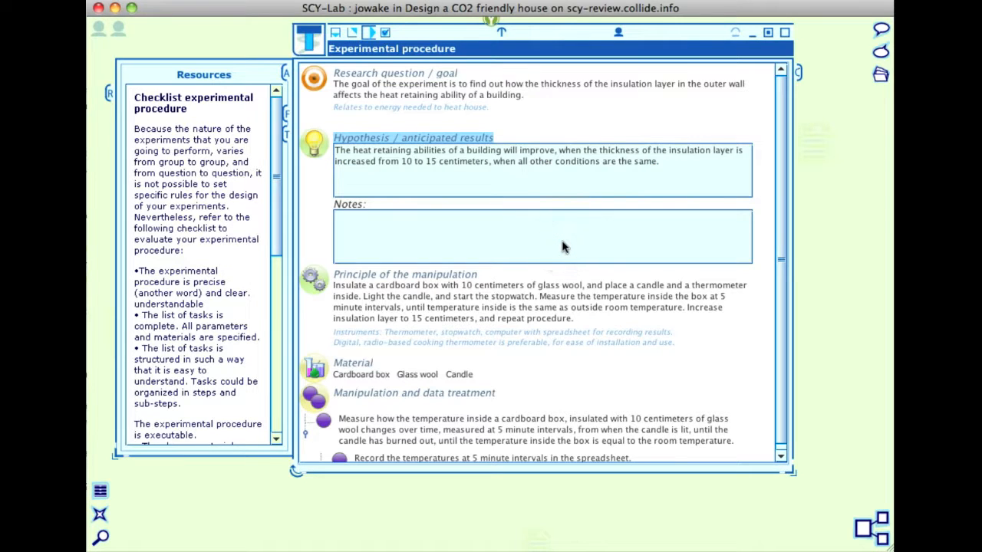
pyautogui.click(508, 303)
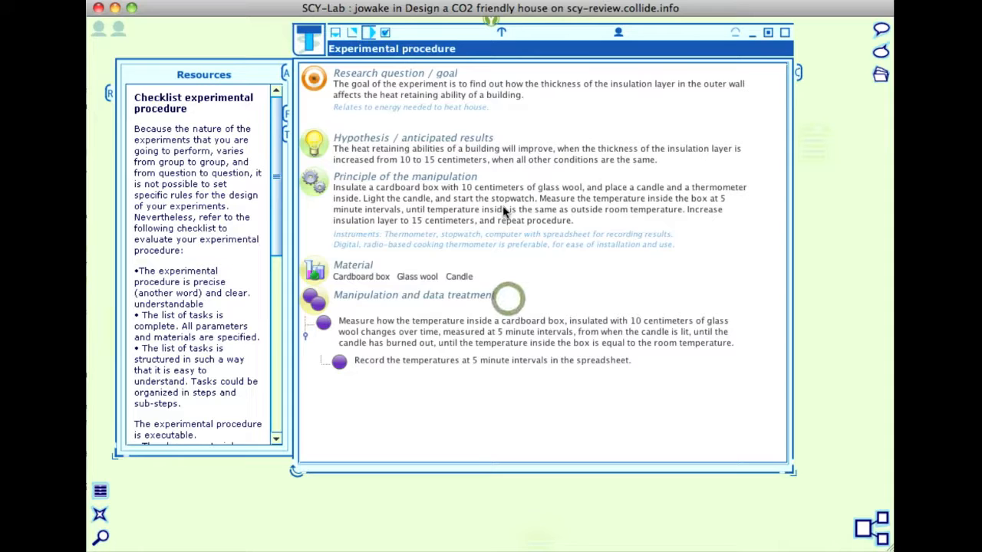
# Append the line "Cardboard box should be perforated to ensure supply of oxygen." to the notes of Principle of the manipulation
pyautogui.click(395, 181)
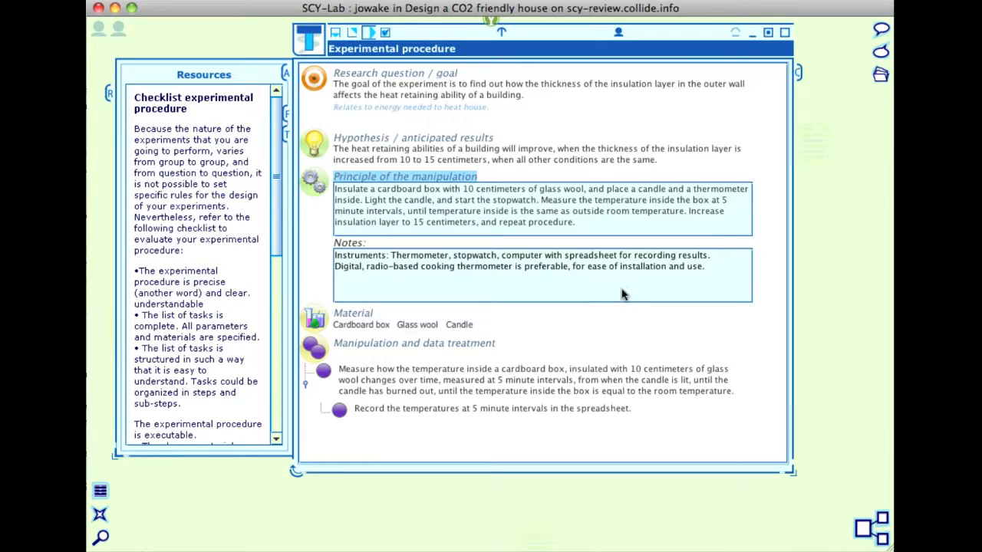
pyautogui.click(706, 267)
pyautogui.press('Return')
pyautogui.write('Cardboard box should be')
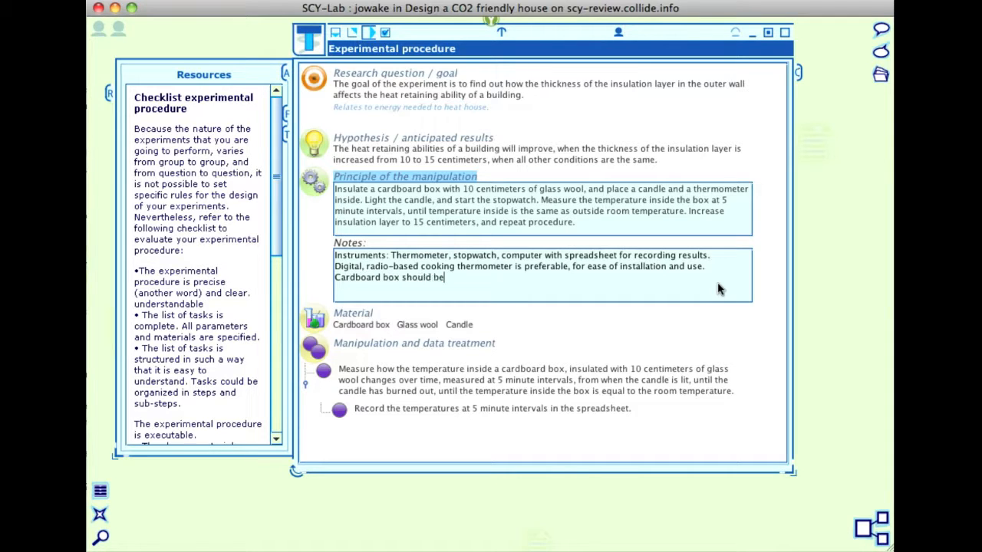
pyautogui.write(' perforated to ensure supply of ')
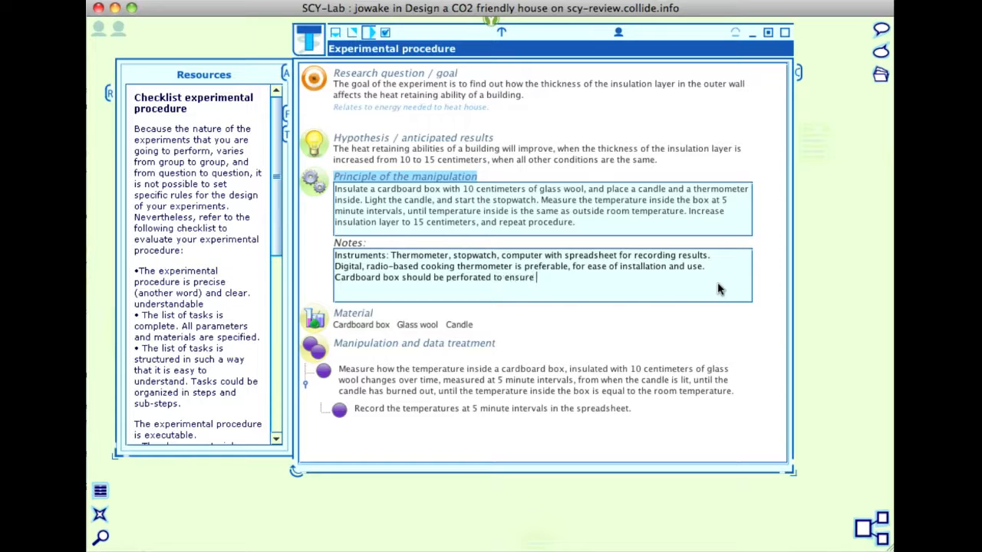
pyautogui.write('oxygen.')
pyautogui.rightClick(617, 321)
pyautogui.click(617, 320)
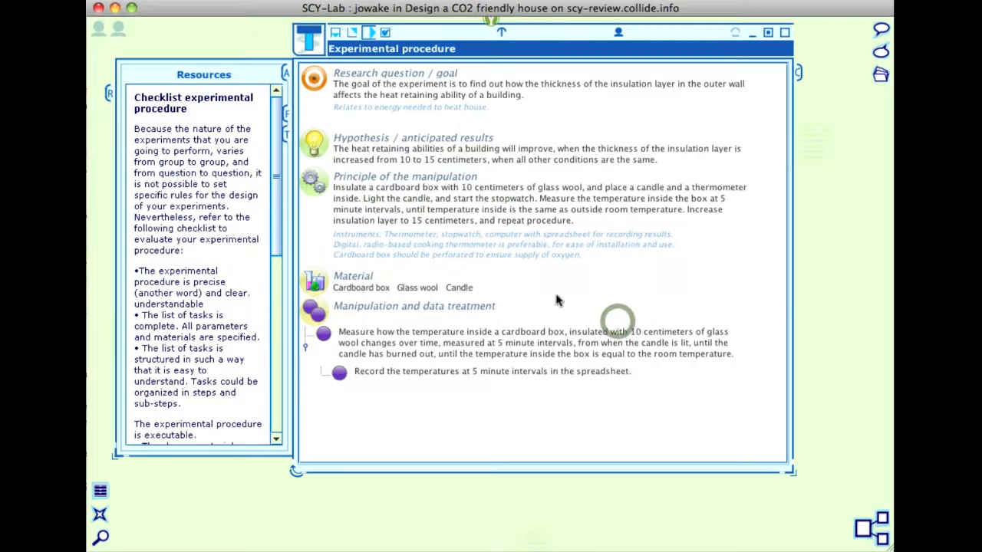
# Start a new entry in the experiment's materials named "Tin foil" with the description "One roll"
pyautogui.doubleClick(359, 278)
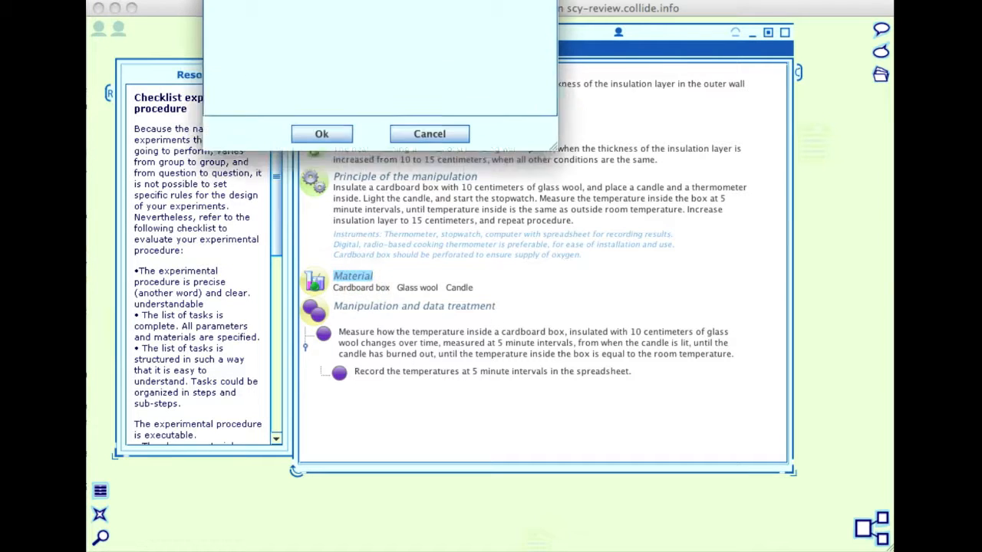
pyautogui.moveTo(503, 60); pyautogui.dragTo(628, 128)
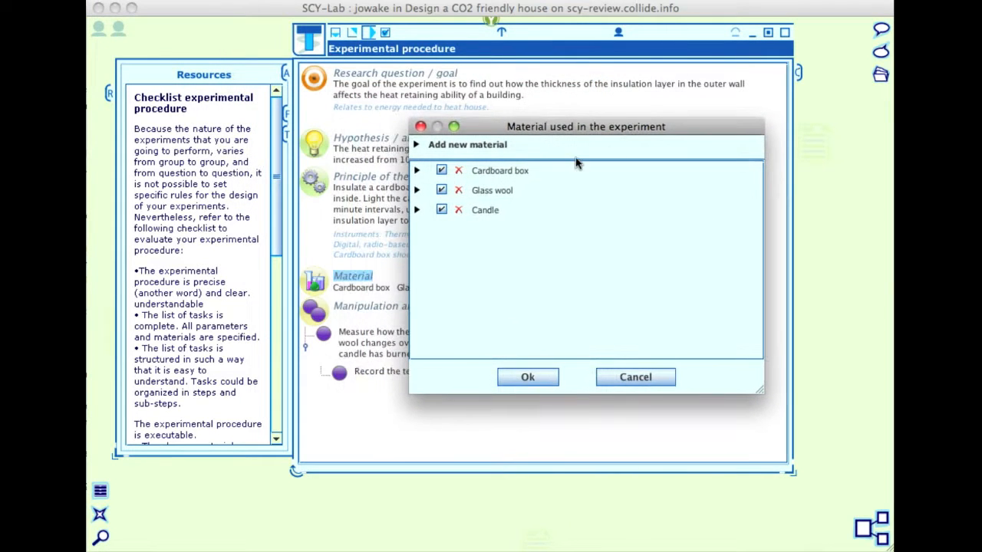
pyautogui.click(490, 147)
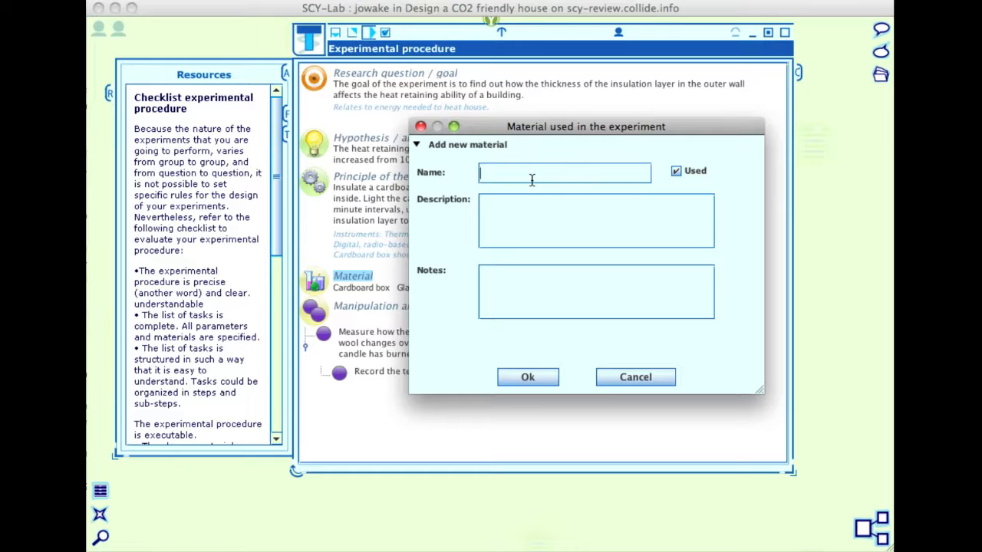
pyautogui.click(531, 180)
pyautogui.write('Tin foil')
pyautogui.click(532, 238)
pyautogui.write('One roo')
pyautogui.press('BackSpace')
pyautogui.write('ll')
pyautogui.press('Tab')
# Give the new material the note "For keeping glass wool in place." and save the materials list
pyautogui.click(546, 306)
pyautogui.write('For s')
pyautogui.press('BackSpace')
pyautogui.write('kle')
pyautogui.press('BackSpace')
pyautogui.press('BackSpace')
pyautogui.press('BackSpace')
pyautogui.write('keeping ')
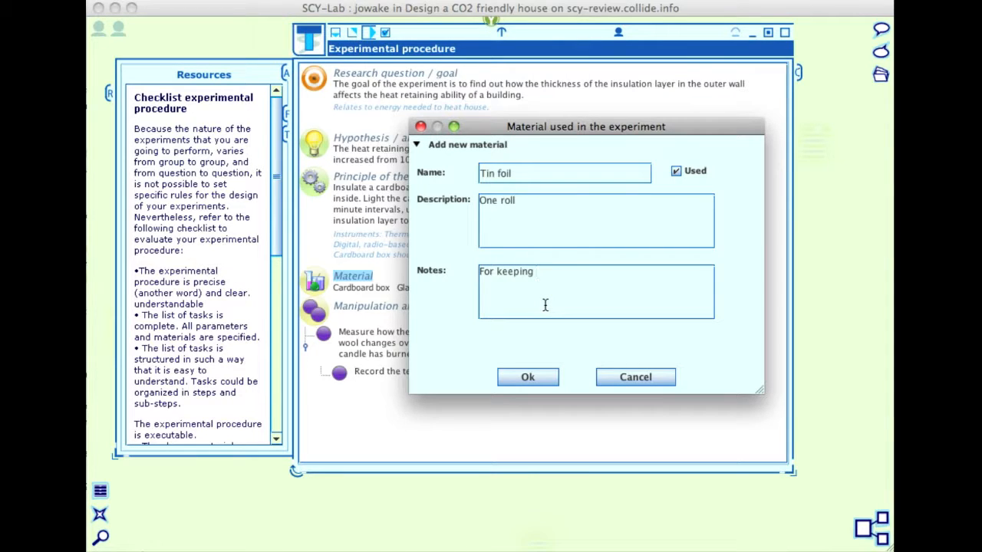
pyautogui.write('glass wool in place.')
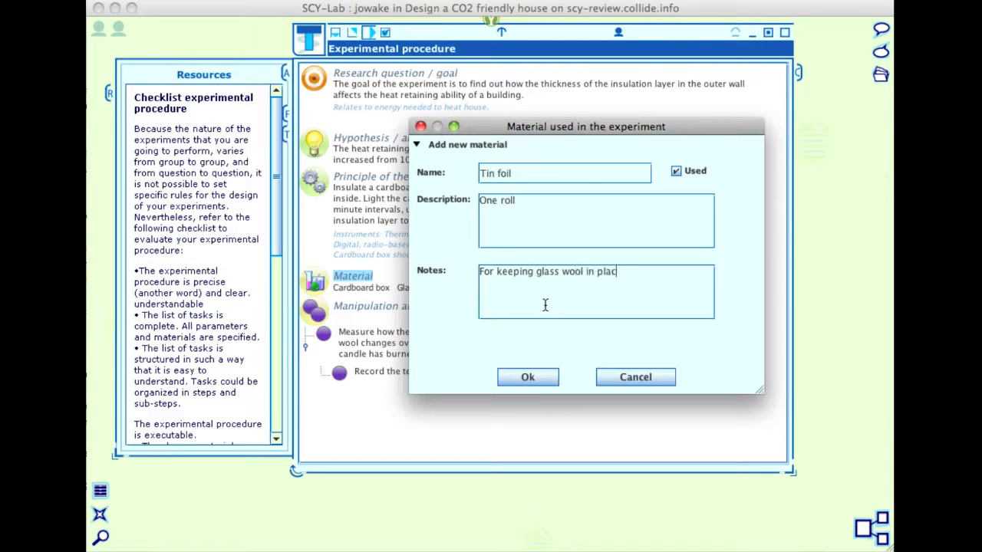
pyautogui.click(539, 384)
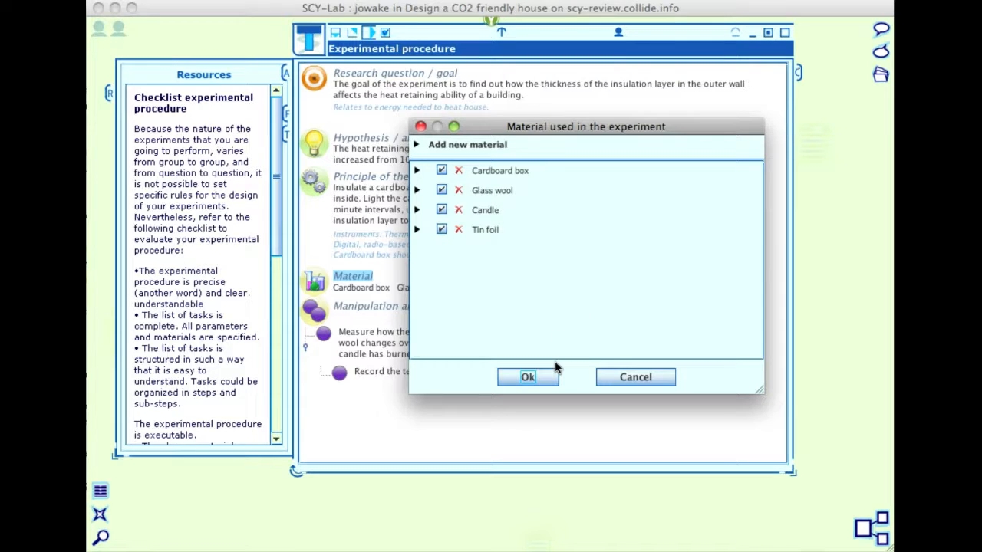
pyautogui.click(530, 377)
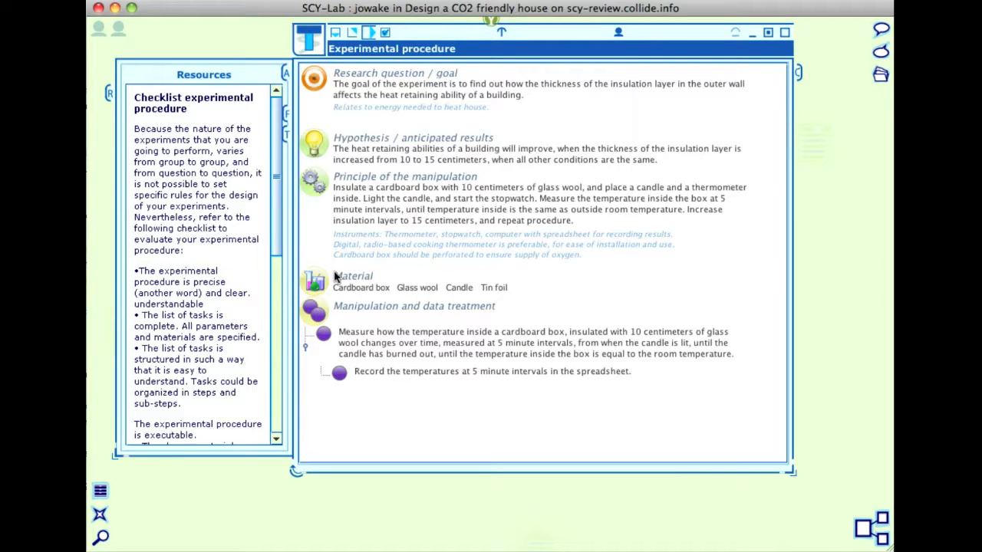
# Close and reopen the Resources drawer and read the experimental procedure checklist through to its end
pyautogui.click(110, 95)
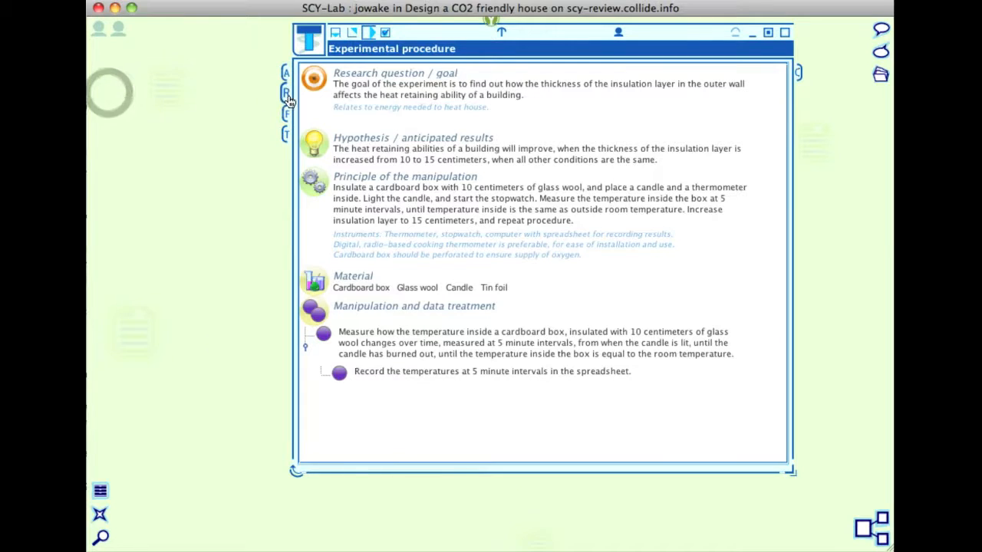
pyautogui.click(286, 95)
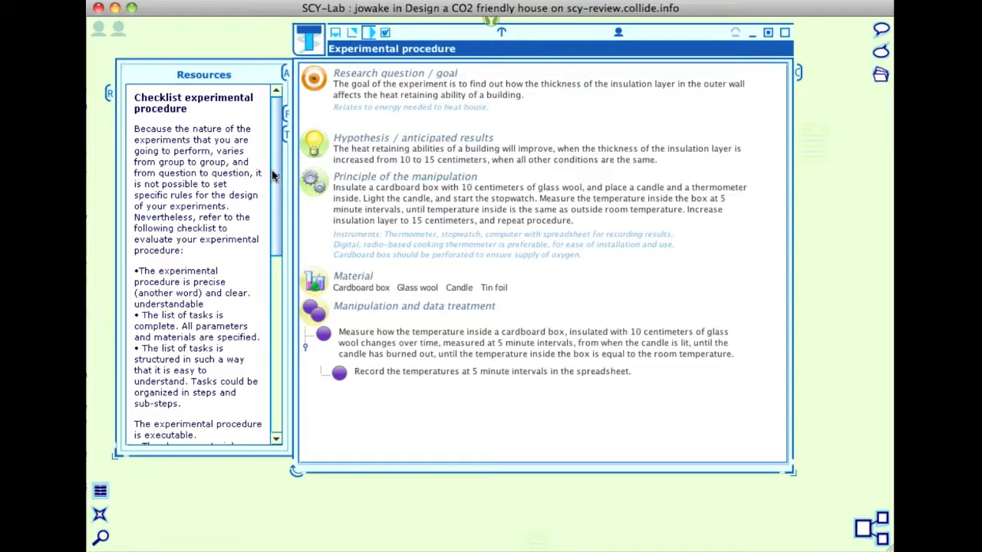
pyautogui.scroll(-1, 273, 178)
pyautogui.moveTo(272, 178); pyautogui.dragTo(273, 354)
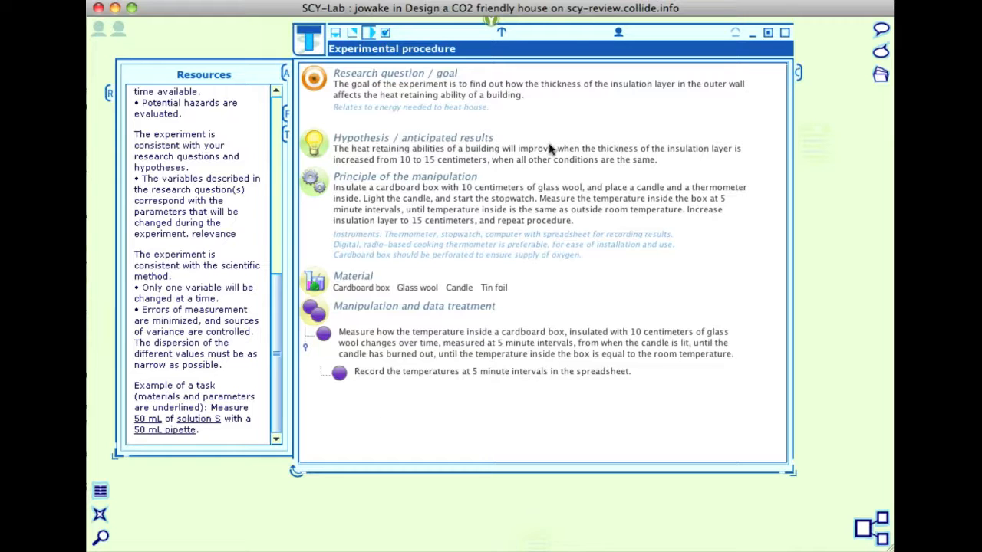
# Move the procedure window slightly and paste a copy of the 10 centimeter measuring task into Manipulation and data treatment
pyautogui.moveTo(570, 35); pyautogui.dragTo(583, 51)
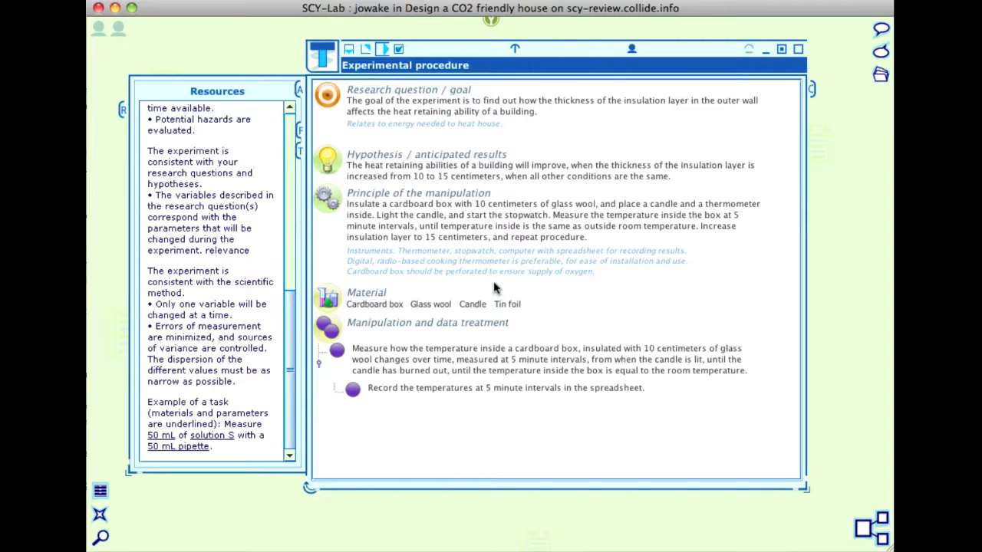
pyautogui.rightClick(337, 353)
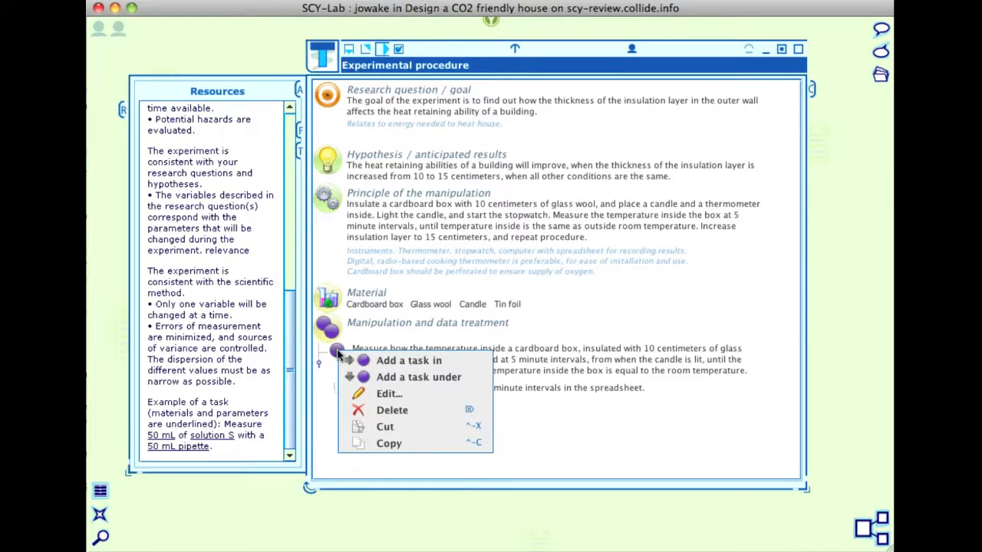
pyautogui.click(391, 445)
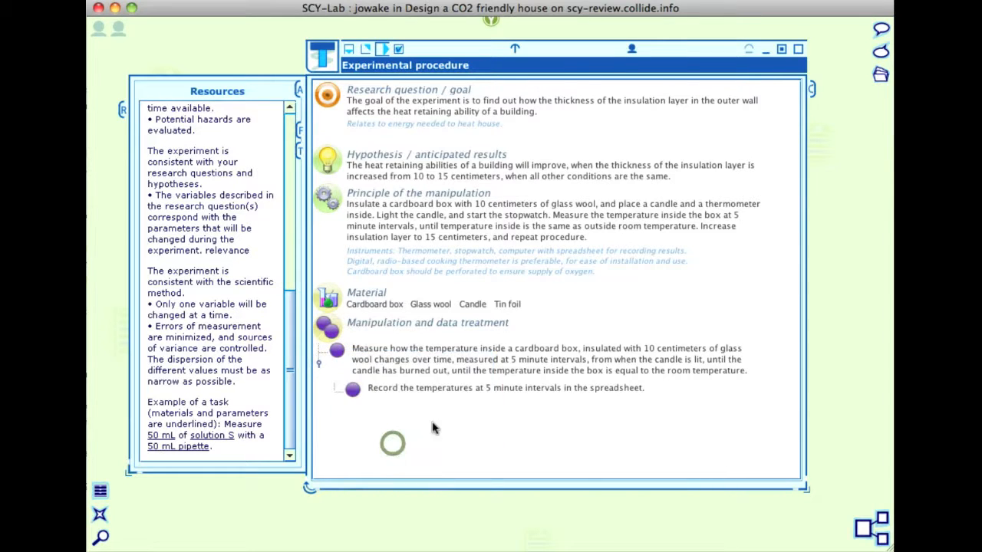
pyautogui.rightClick(387, 326)
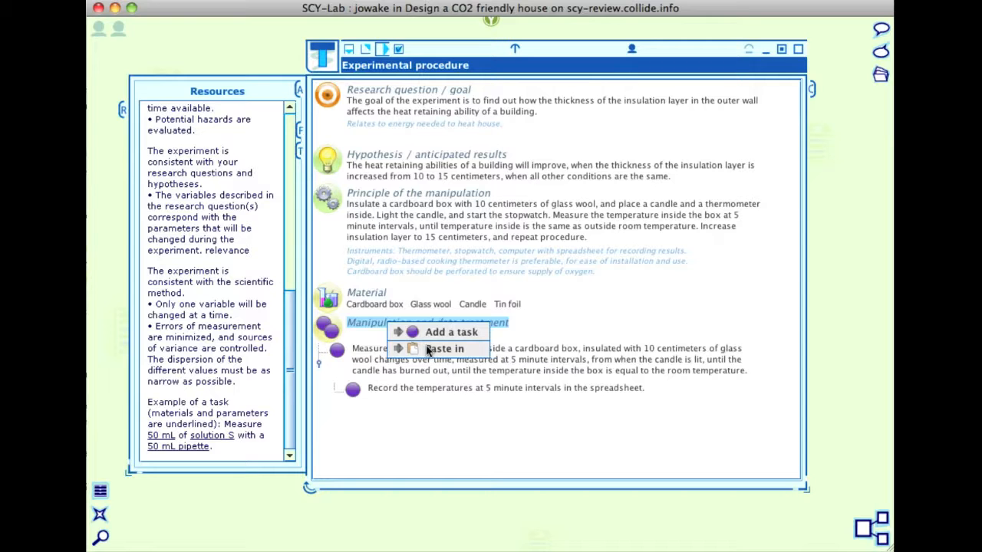
pyautogui.click(428, 350)
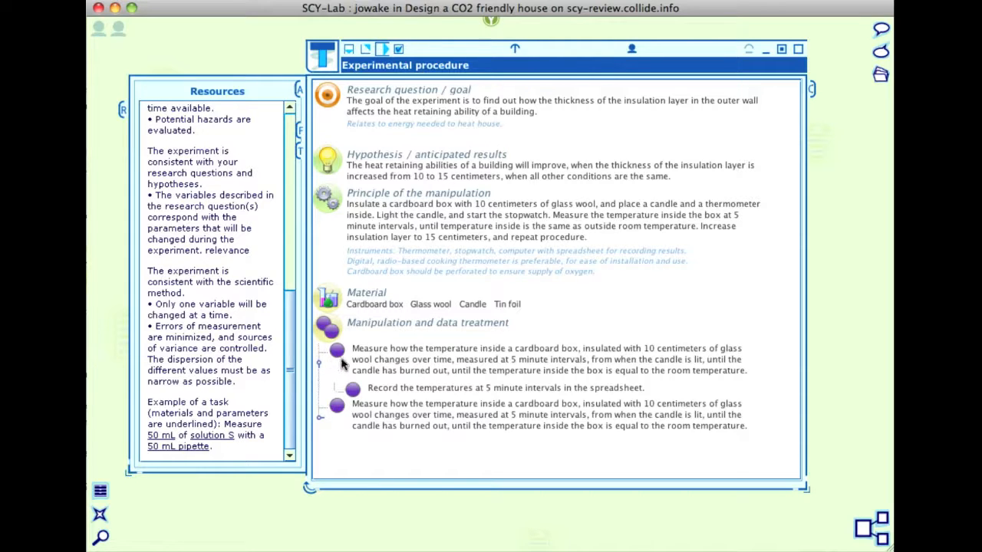
pyautogui.rightClick(337, 407)
pyautogui.click(336, 407)
pyautogui.rightClick(336, 408)
pyautogui.click(337, 407)
pyautogui.rightClick(342, 407)
pyautogui.click(340, 408)
pyautogui.rightClick(337, 407)
pyautogui.click(335, 412)
pyautogui.rightClick(406, 415)
pyautogui.click(406, 413)
pyautogui.rightClick(430, 414)
pyautogui.click(428, 413)
pyautogui.rightClick(426, 412)
pyautogui.click(418, 412)
pyautogui.rightClick(417, 412)
pyautogui.click(414, 410)
pyautogui.rightClick(417, 410)
pyautogui.click(426, 414)
# Edit the aim of the second measuring task so the glass wool insulation is 15 centimeters
pyautogui.rightClick(454, 412)
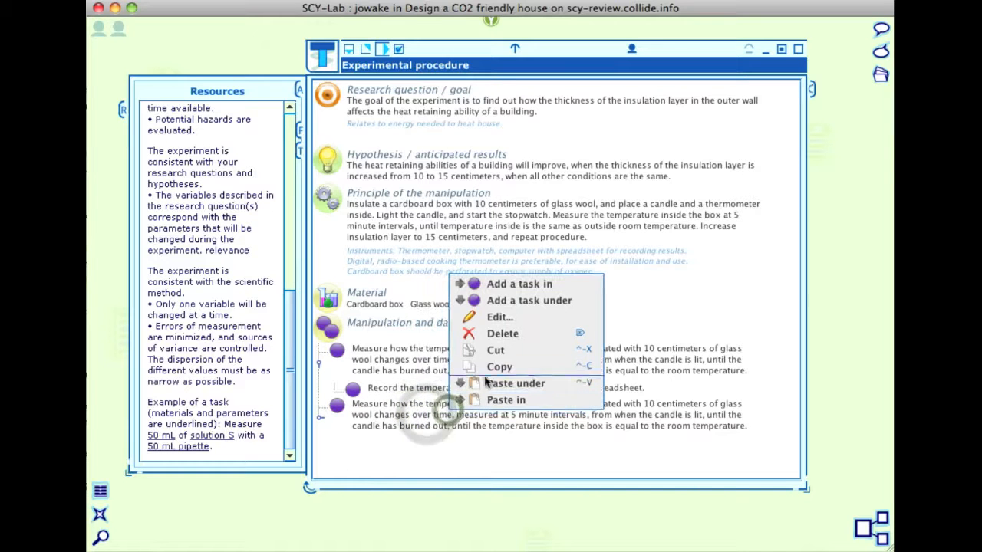
pyautogui.click(495, 319)
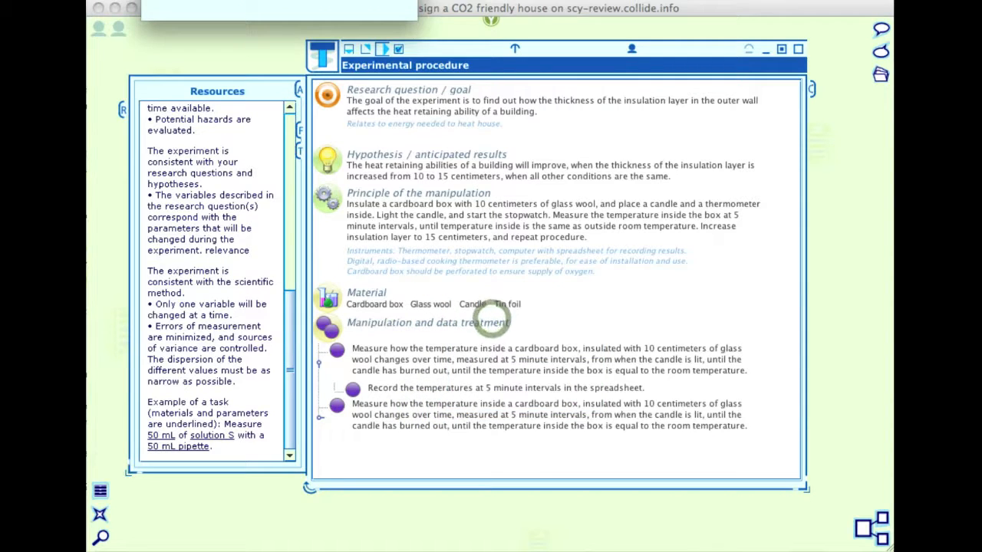
pyautogui.moveTo(517, 55); pyautogui.dragTo(589, 176)
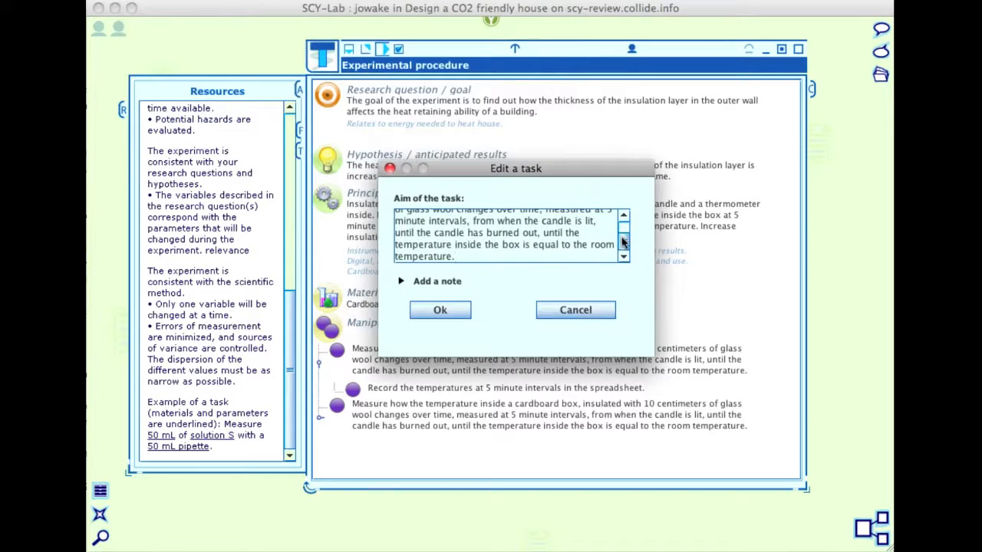
pyautogui.moveTo(623, 246); pyautogui.dragTo(624, 231)
pyautogui.doubleClick(541, 229)
pyautogui.write('15')
pyautogui.click(457, 307)
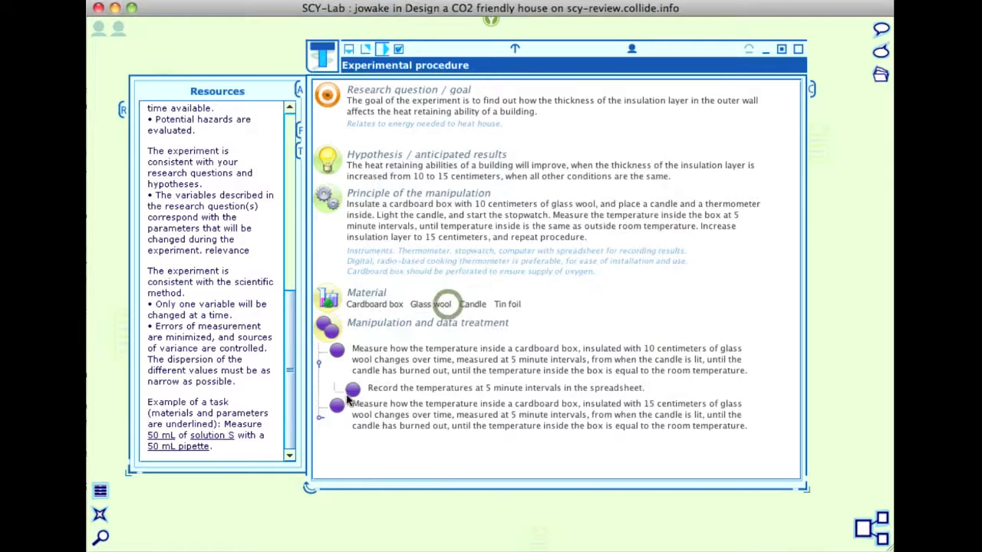
# Collapse the 10 centimeter task, and expand both measuring tasks to view their temperature recording subtasks
pyautogui.click(321, 365)
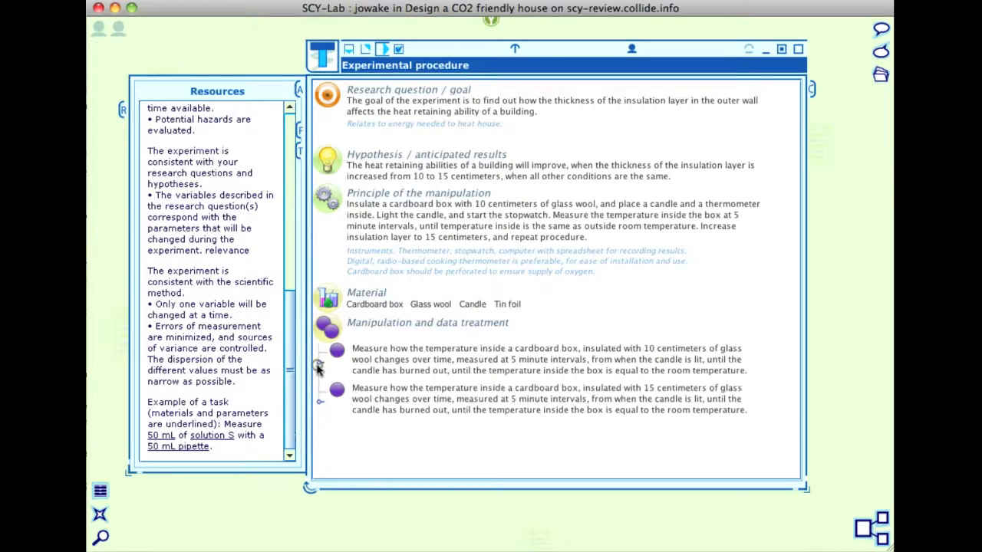
pyautogui.click(320, 403)
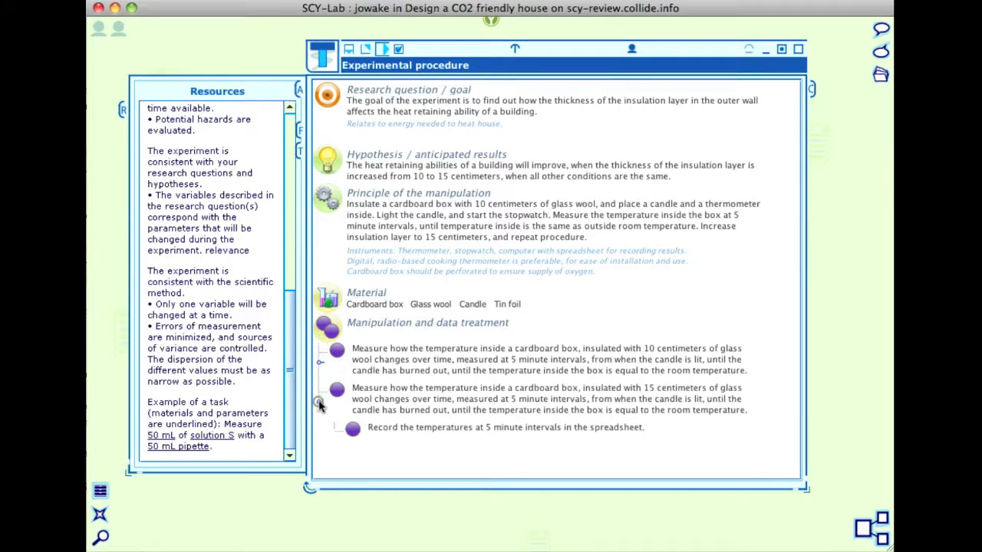
pyautogui.click(319, 362)
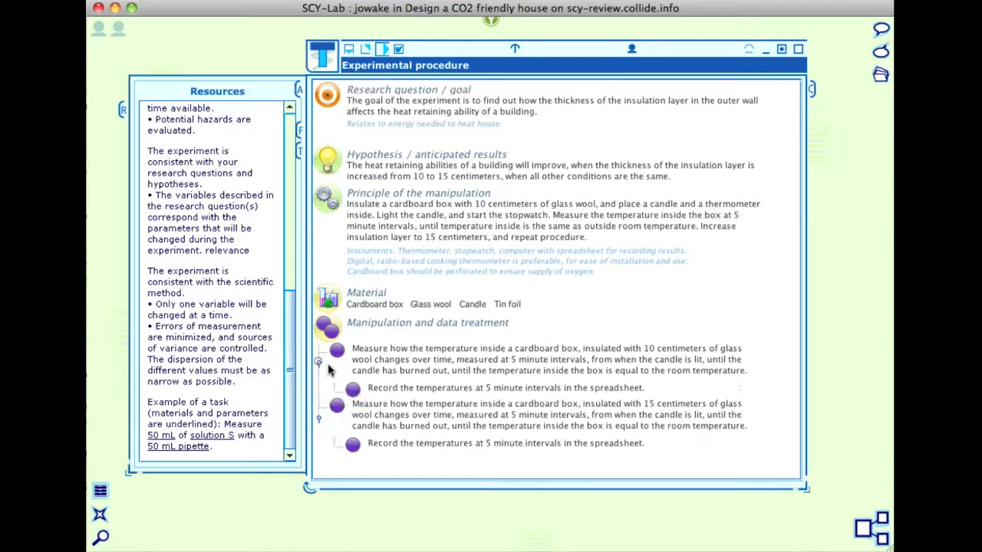
pyautogui.rightClick(385, 417)
pyautogui.click(386, 417)
pyautogui.rightClick(430, 418)
pyautogui.click(428, 419)
pyautogui.rightClick(463, 419)
pyautogui.click(463, 420)
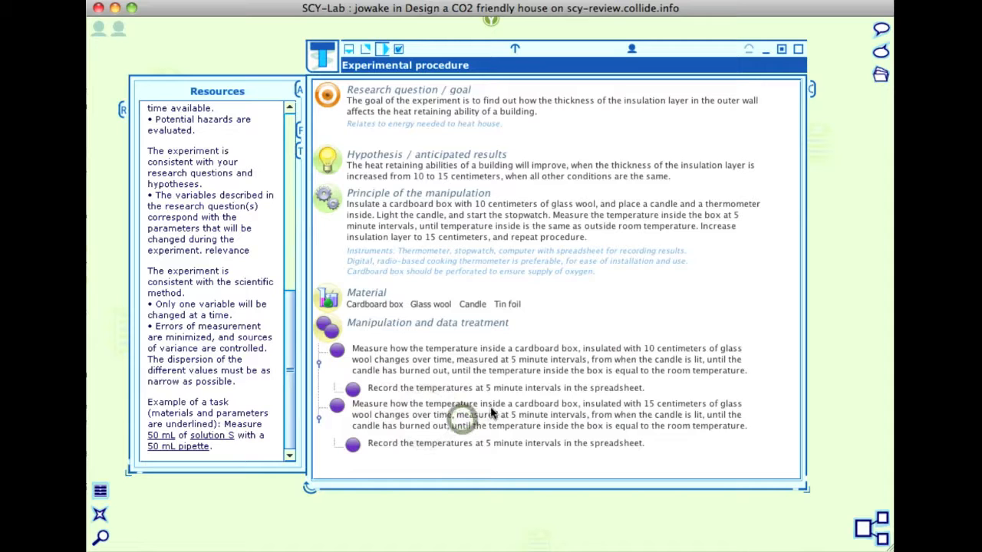
pyautogui.rightClick(482, 411)
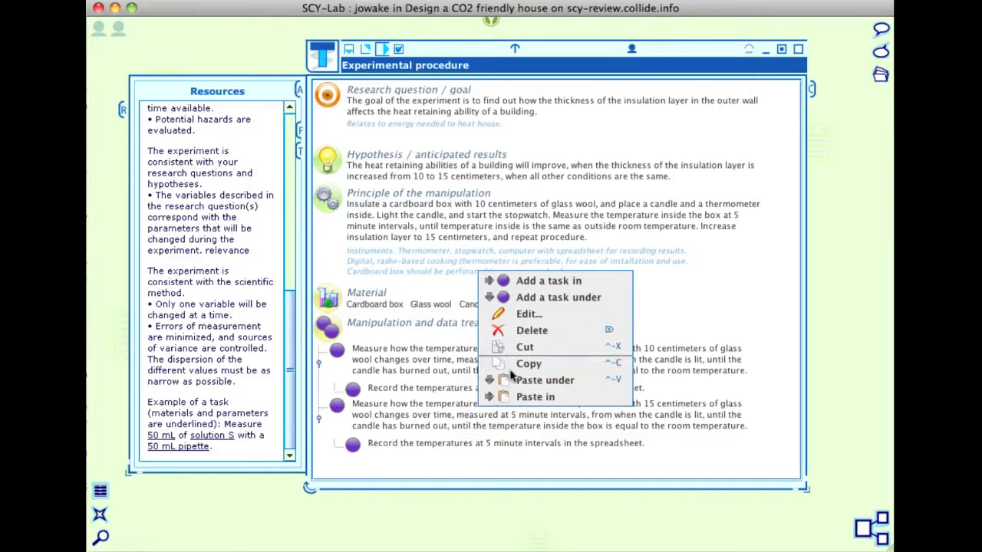
pyautogui.click(585, 430)
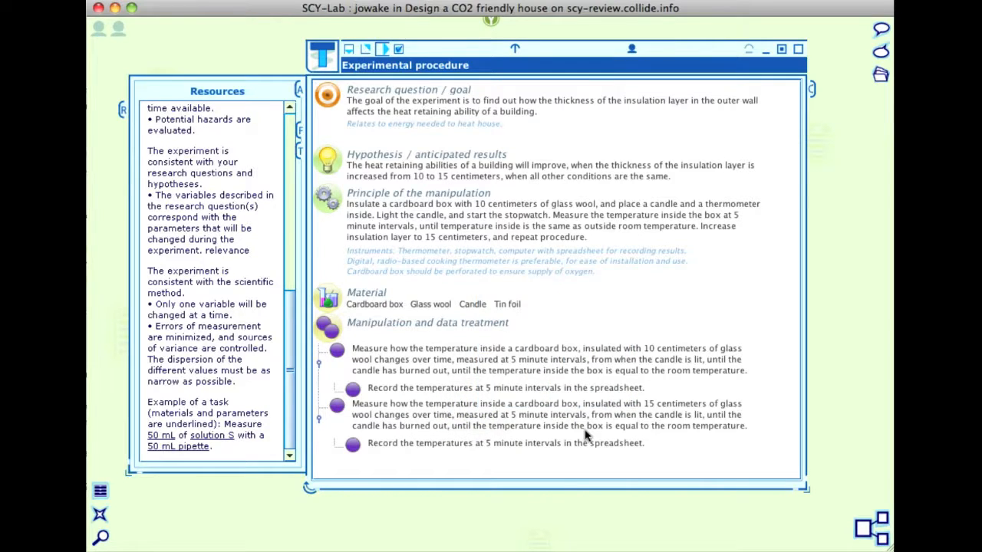
# Collapse the subtasks of both the 10 and 15 centimeter measuring tasks and save the experimental procedure
pyautogui.rightClick(319, 363)
pyautogui.click(318, 362)
pyautogui.click(319, 402)
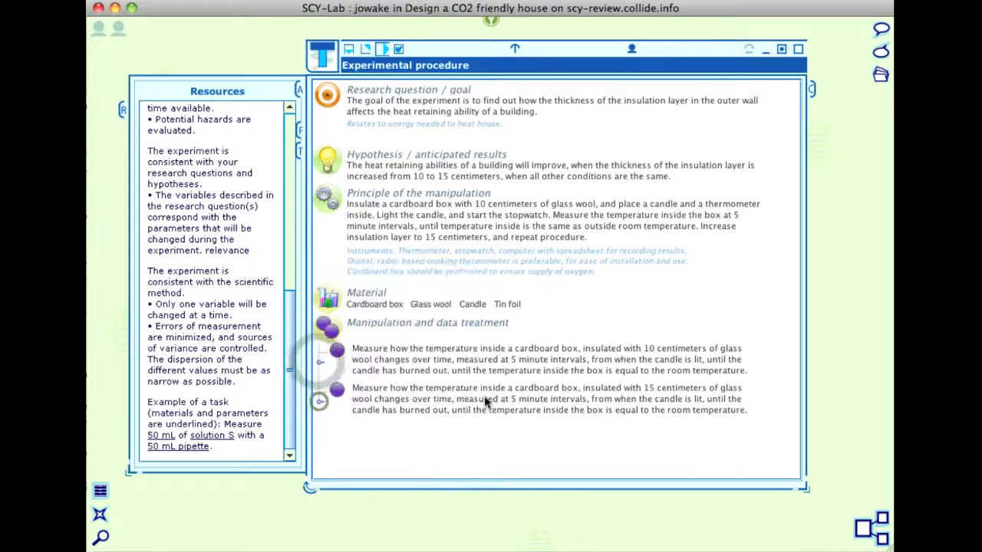
pyautogui.click(348, 49)
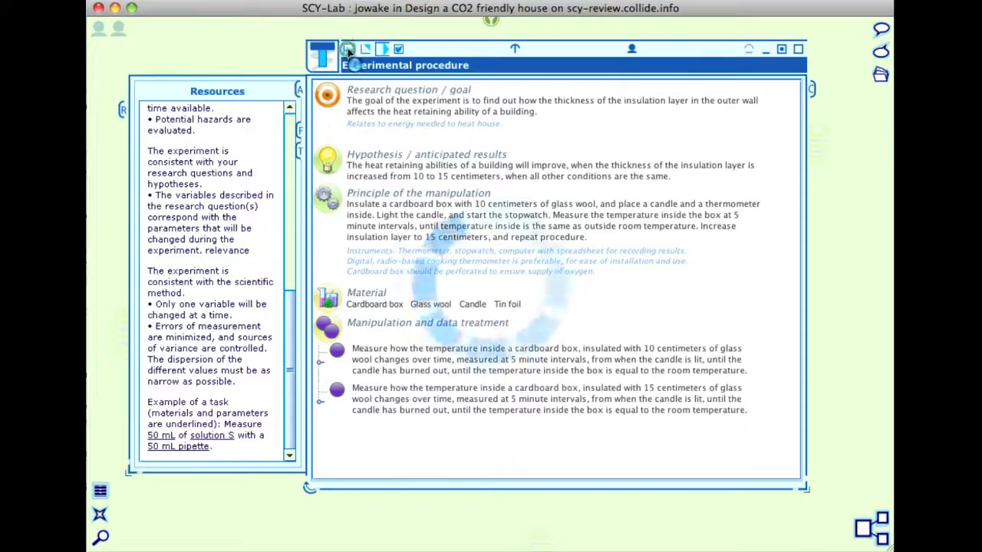